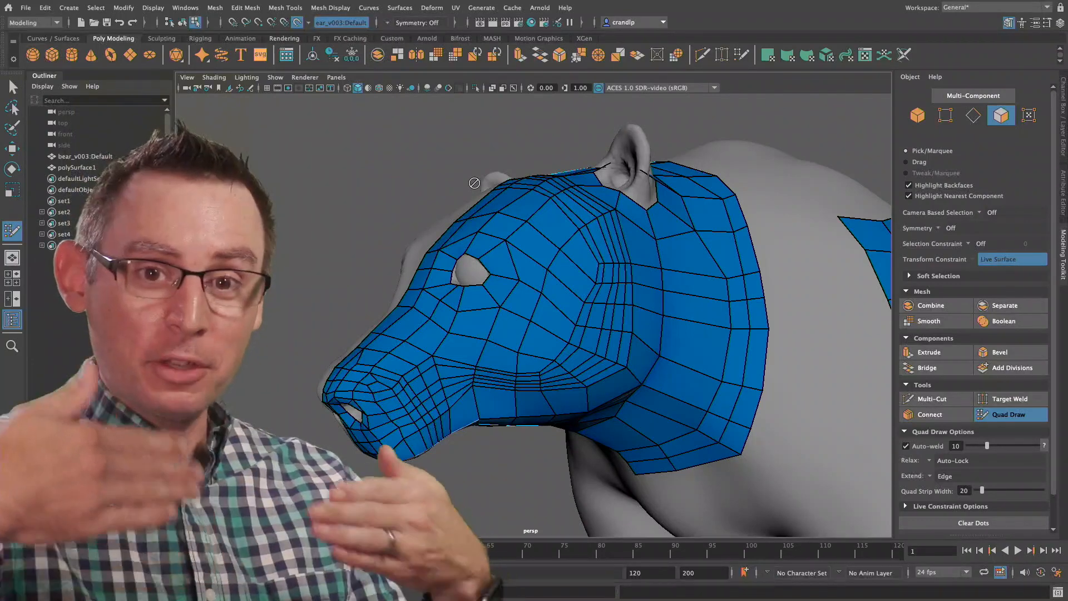
Step: Leave Quad Draw, switch to edge selection and select the border edge loop along the head mesh's centre line
mouse_move(477, 246)
left_mouse_down("alt")
mouse_move(534, 285)
mouse_move(515, 295)
mouse_move(435, 279)
mouse_move(430, 231)
mouse_move(459, 236)
left_mouse_up("alt")
right_click_drag(459, 236, 530, 259, "alt")
left_click_drag(530, 260, 763, 145, "alt")
left_click_drag(784, 187, 796, 245, "alt")
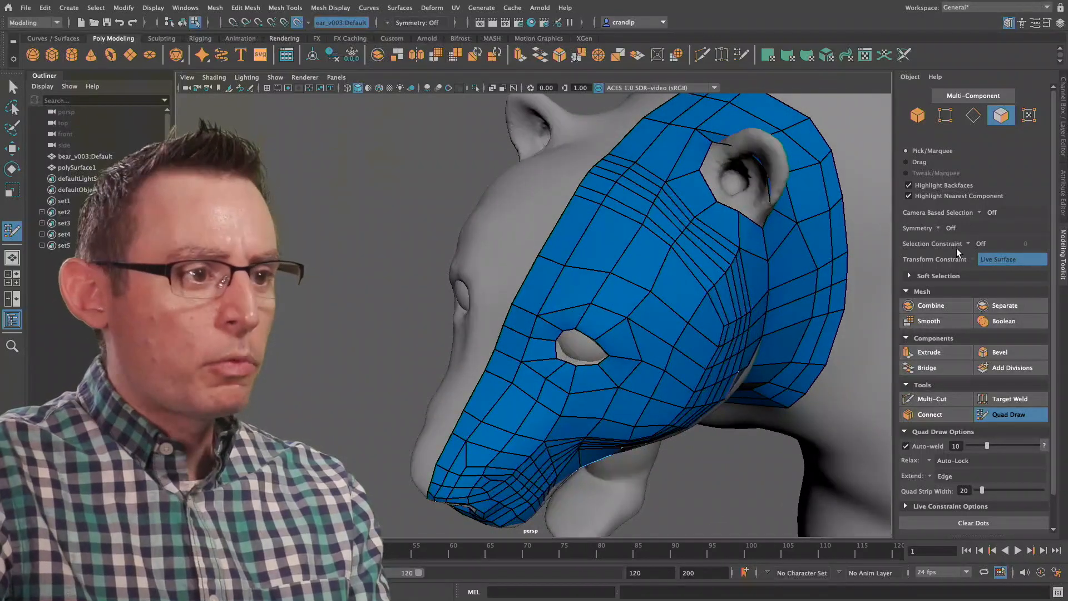
left_click(972, 115)
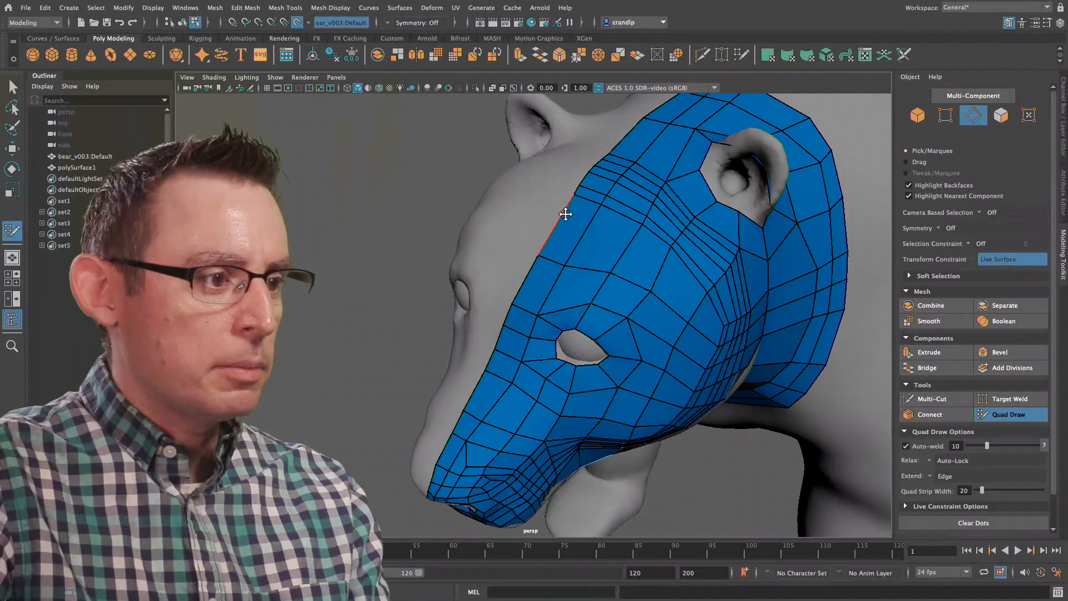
key("q")
double_click(582, 229)
left_click_drag(581, 229, 444, 213, "alt")
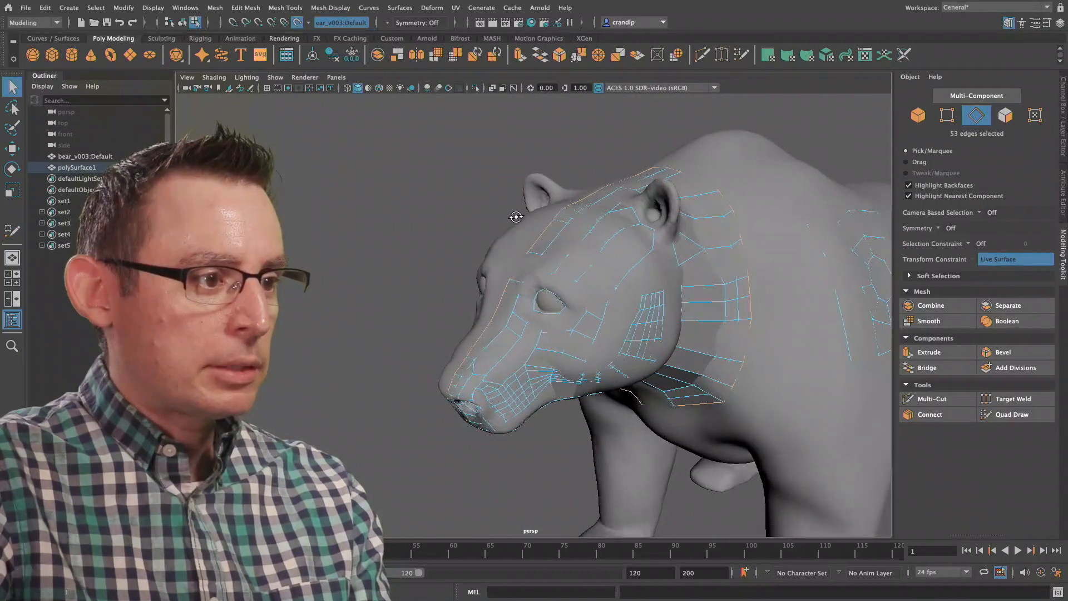
Step: Hide the high-resolution bear_v003:Default mesh so that only the retopologized head mesh is shown
left_click(85, 155)
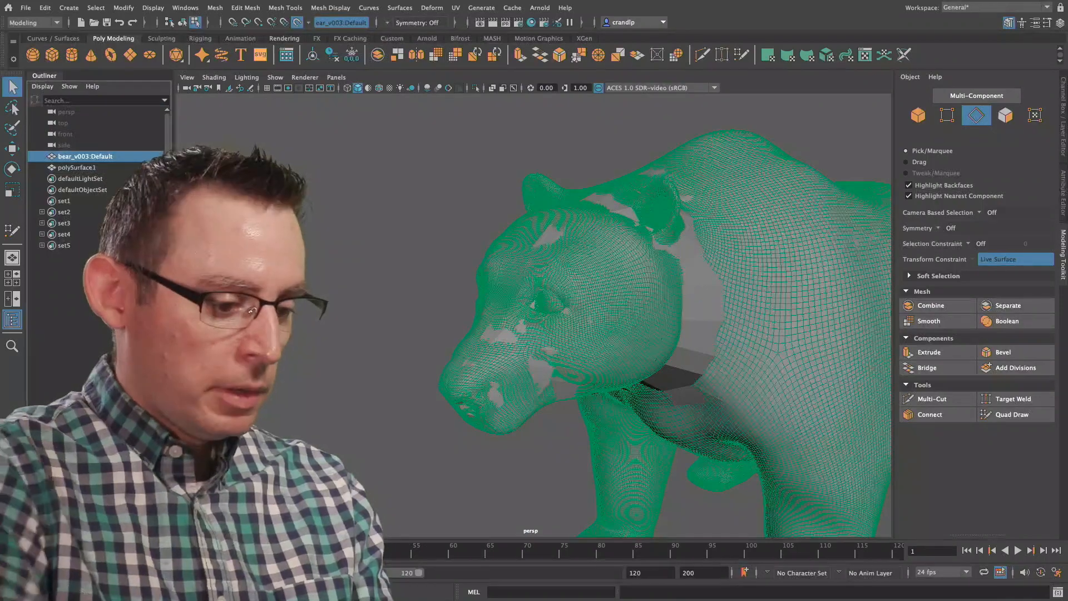
key("ctrl+h")
left_click_drag(574, 281, 529, 286, "alt")
right_click_drag(529, 286, 700, 281, "alt")
left_click_drag(699, 281, 687, 248, "alt")
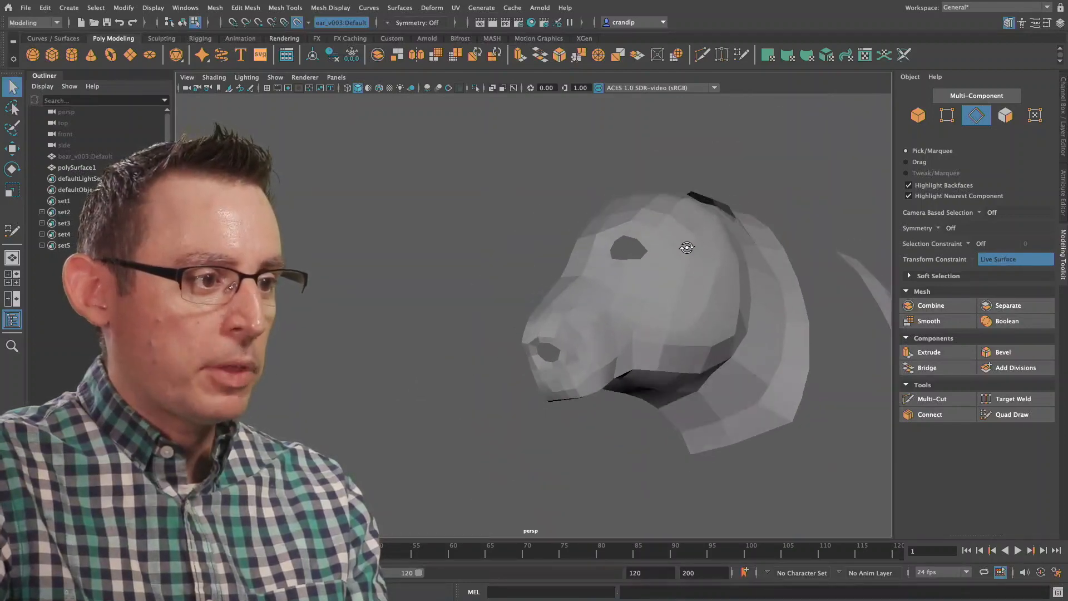
Step: Select the outer border edge loop of the retopologized head mesh, running along the centre line and the neck opening
double_click(574, 254)
left_click_drag(573, 269, 522, 283, "alt")
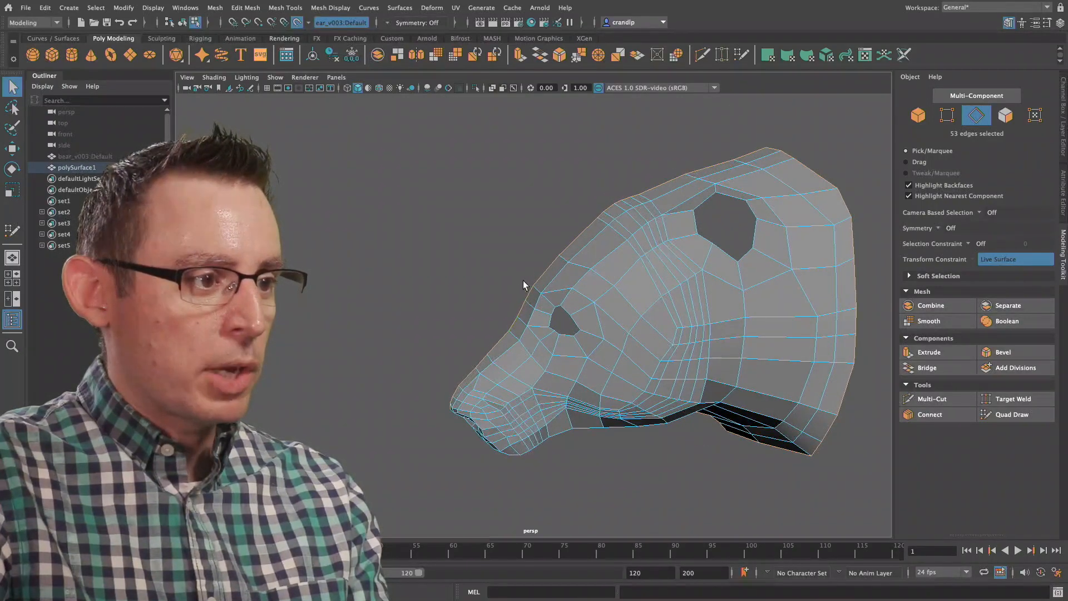
left_click_drag(723, 178, 723, 201, "alt")
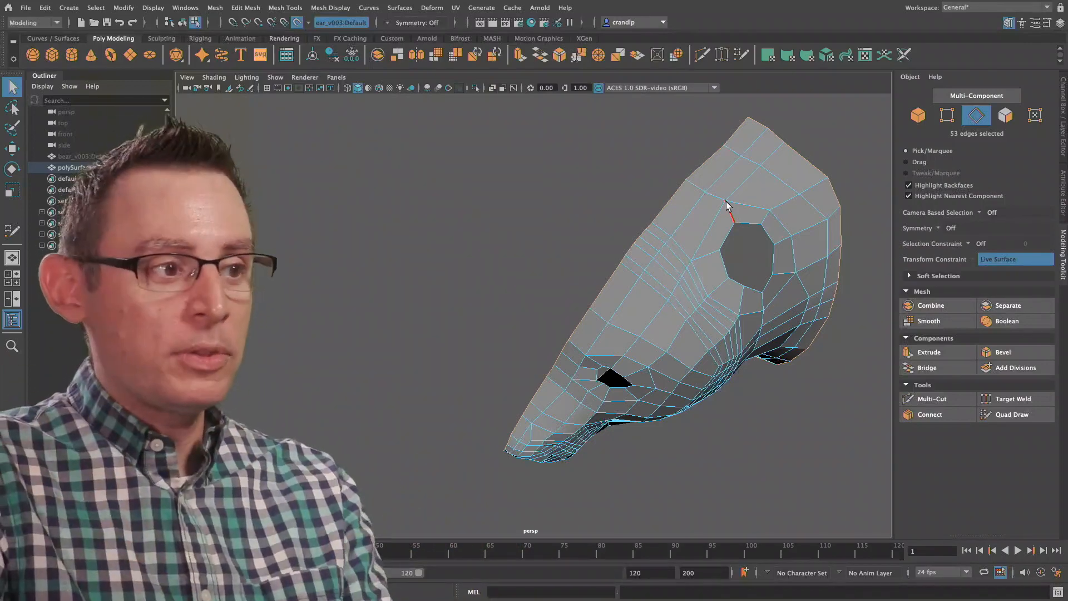
left_click_drag(726, 210, 677, 193, "alt")
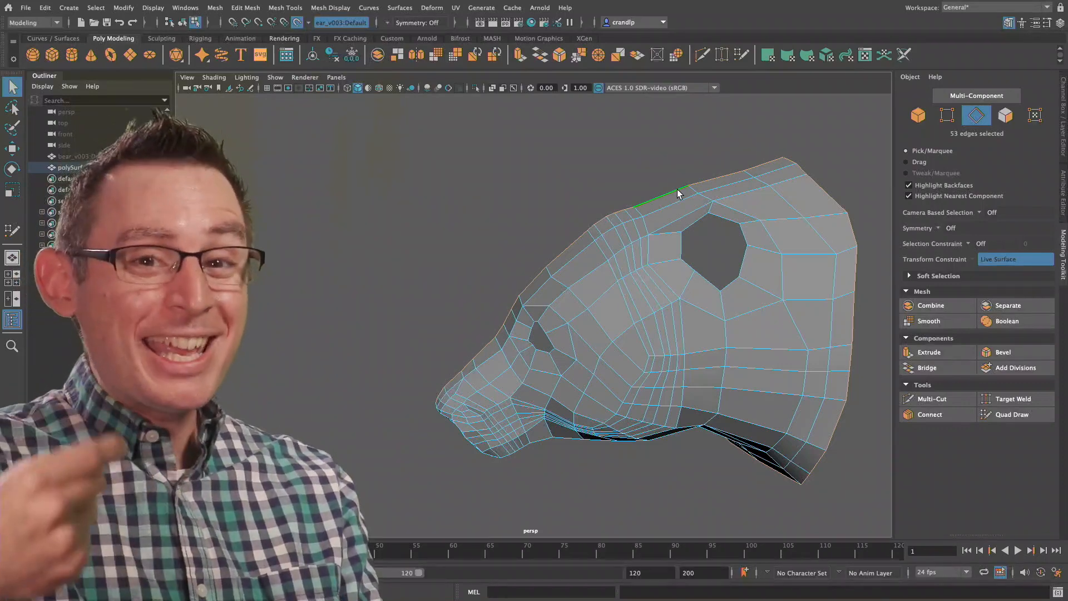
left_click_drag(629, 199, 581, 246, "alt")
Step: Deselect the border edges around the neck opening, keeping only the edges along the head's centre line selected
left_click_drag(795, 171, 698, 179, "alt")
right_click_drag(698, 178, 786, 145, "alt")
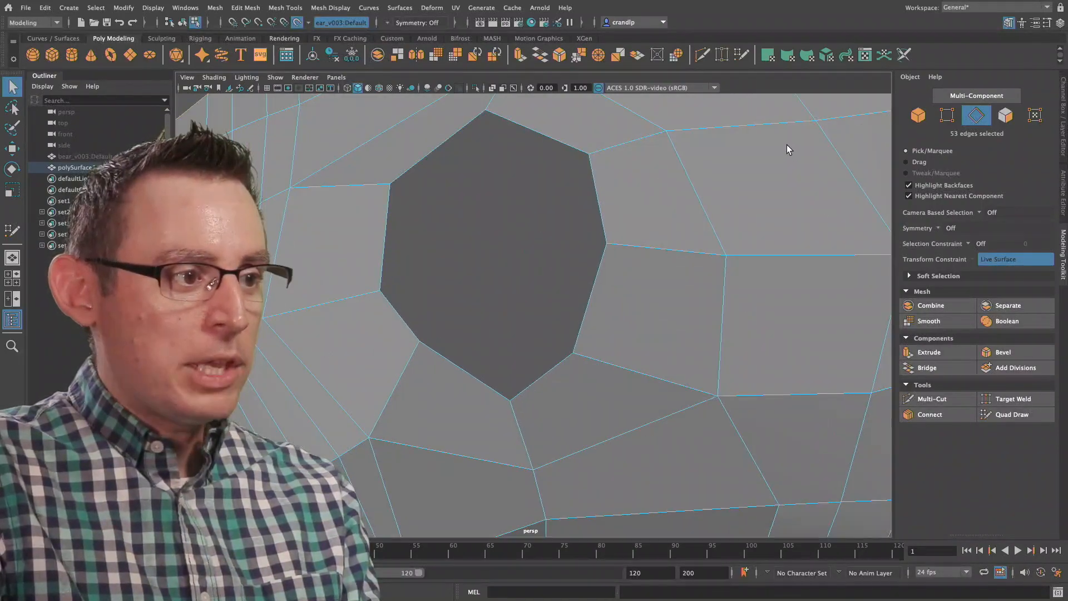
middle_click_drag(787, 146, 677, 324, "alt")
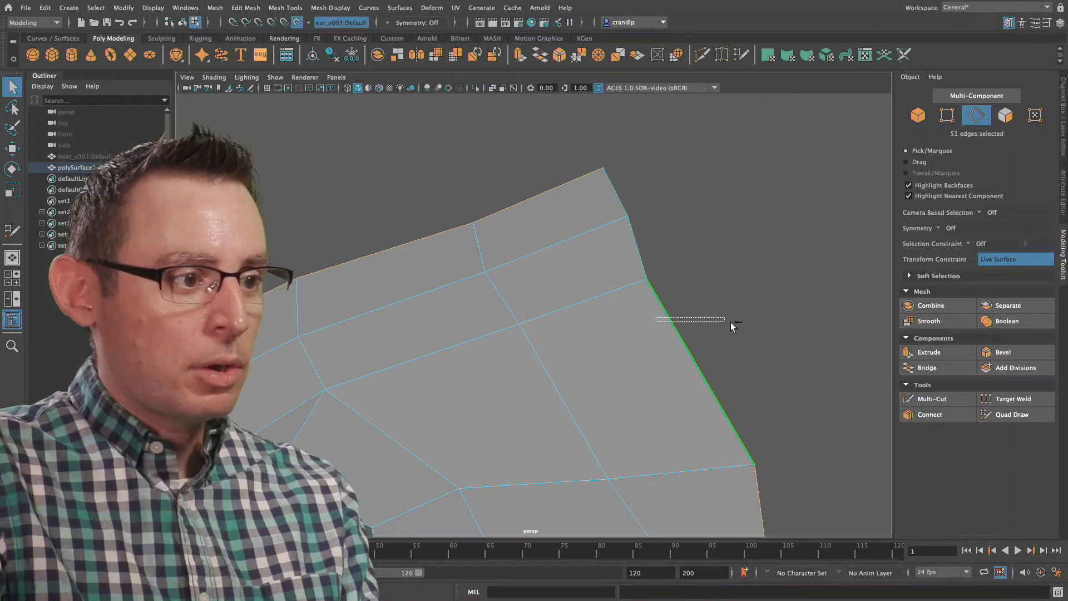
left_click_drag(730, 322, 731, 322, "ctrl")
right_click_drag(731, 323, 645, 354, "alt")
middle_click_drag(645, 354, 631, 201, "alt")
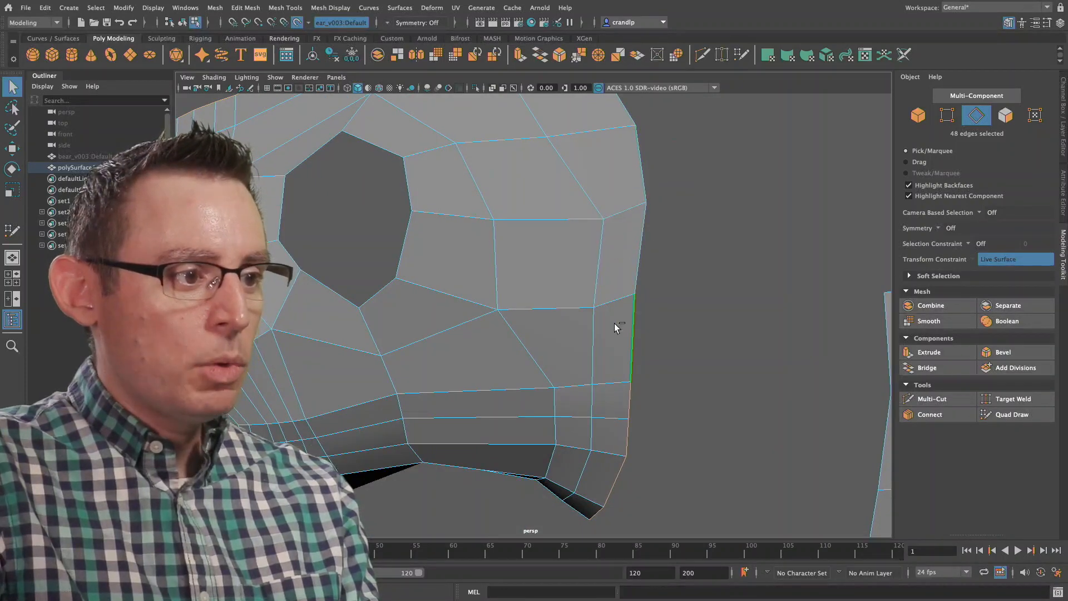
left_click_drag(593, 413, 643, 432, "ctrl")
left_click_drag(643, 431, 634, 402, "alt")
right_click_drag(634, 402, 565, 386, "alt")
left_click_drag(565, 386, 582, 246, "alt")
left_click_drag(572, 202, 658, 380, "ctrl")
left_click_drag(624, 401, 590, 352, "alt")
left_click_drag(604, 361, 611, 382, "ctrl")
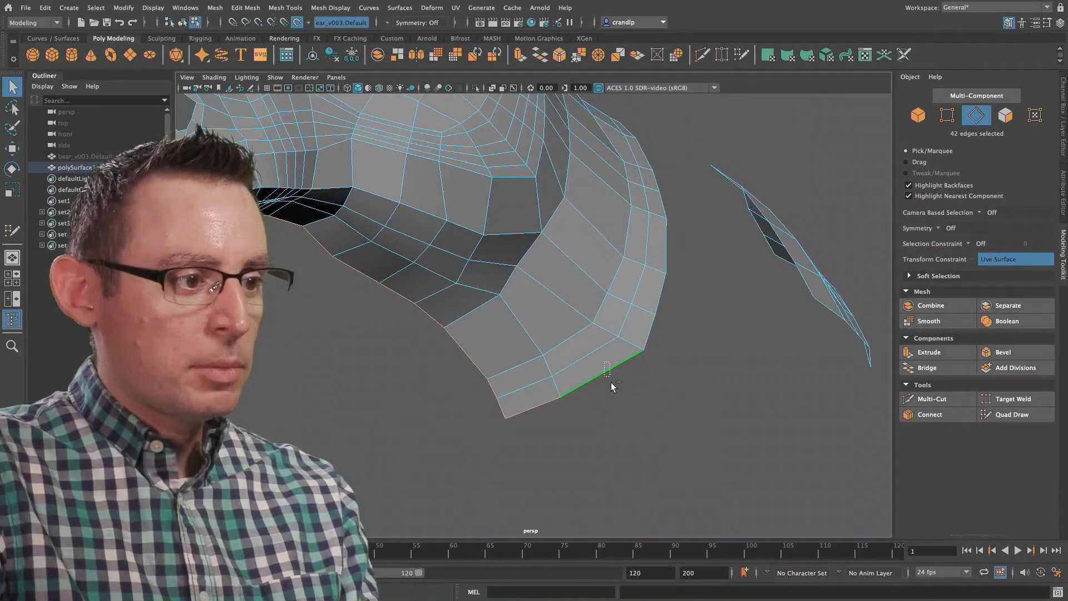
left_click_drag(555, 426, 555, 427, "ctrl")
left_click_drag(557, 424, 543, 335, "alt")
middle_click_drag(544, 336, 748, 416, "alt")
left_click_drag(748, 416, 665, 401, "alt")
middle_click_drag(665, 400, 693, 336, "alt")
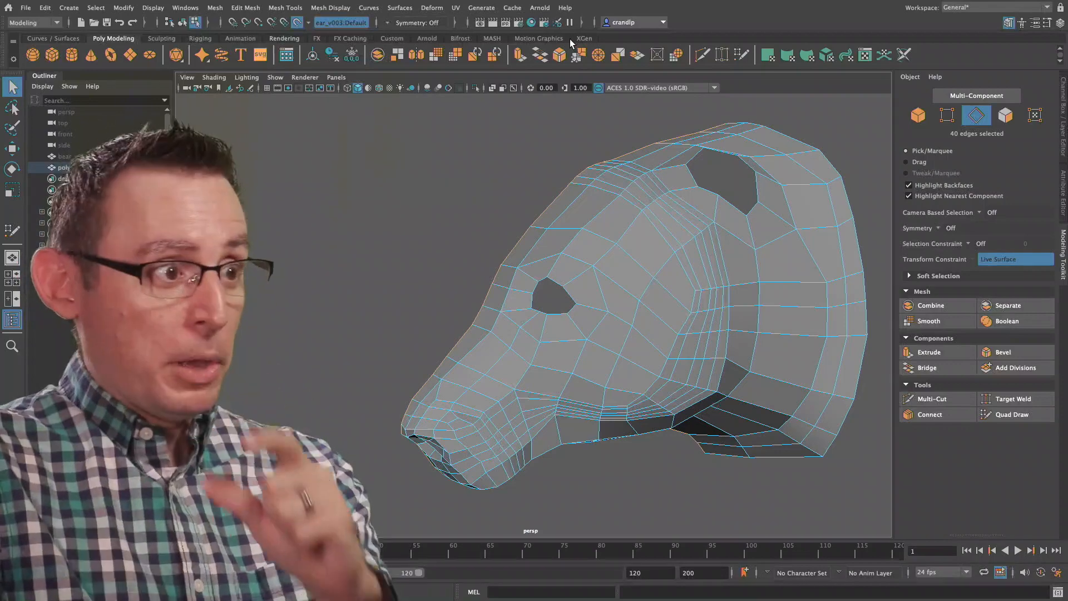
Step: Show the X, Y and Z coordinate input and align the selected centre-line edges to the symmetry plane along X
left_click(581, 23)
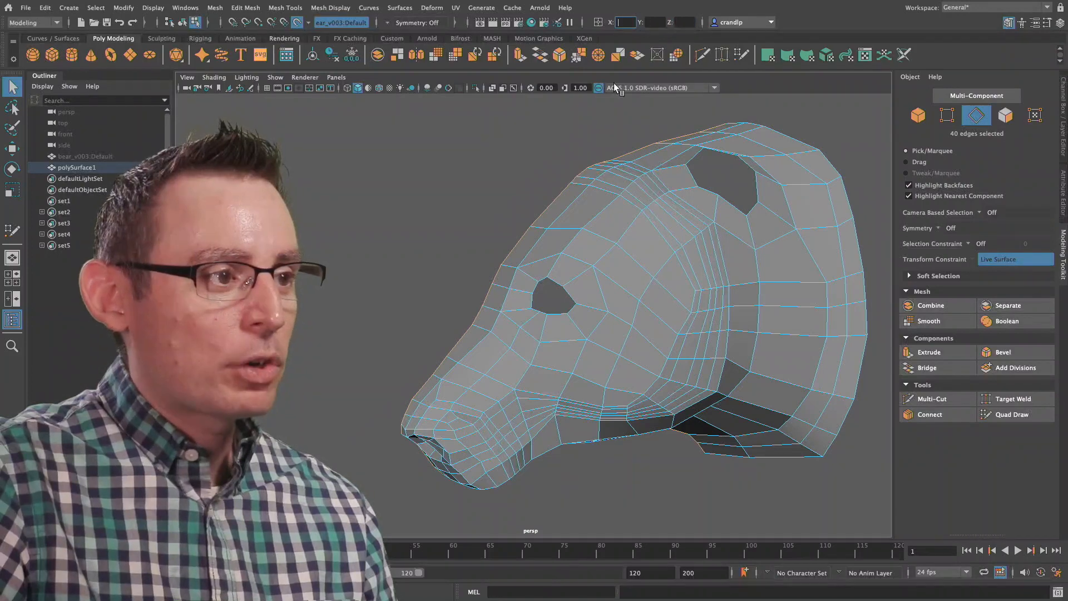
left_click_drag(511, 164, 548, 184, "alt")
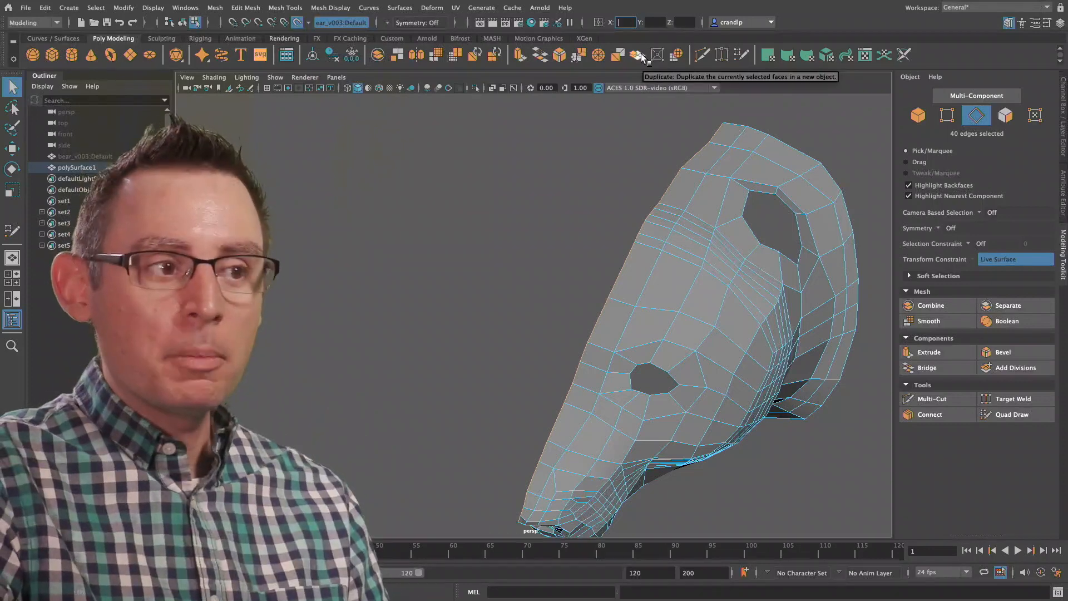
left_click(636, 54)
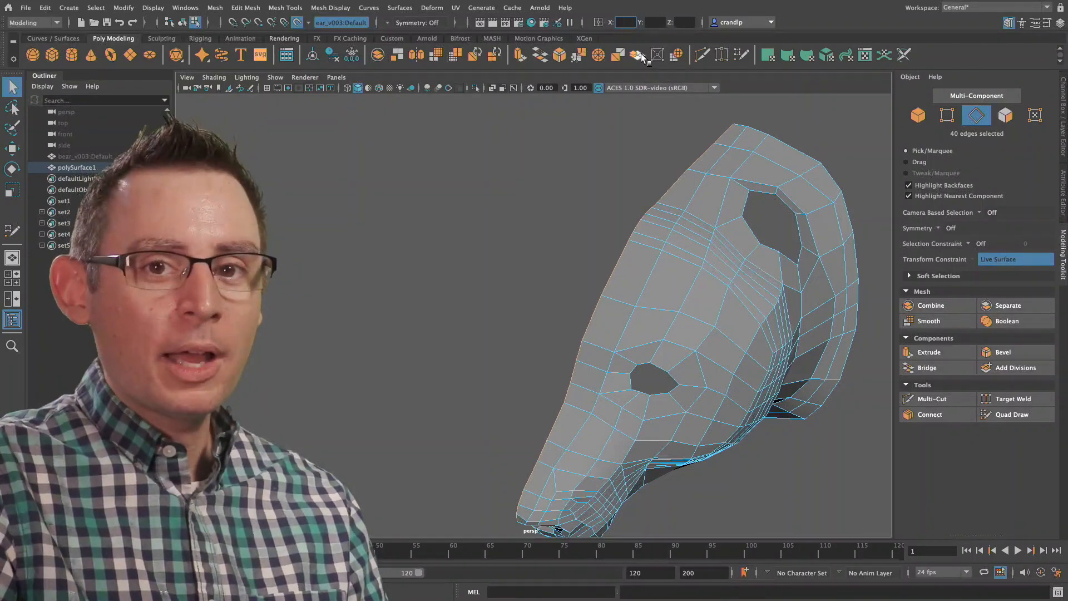
left_click_drag(640, 144, 675, 202, "alt")
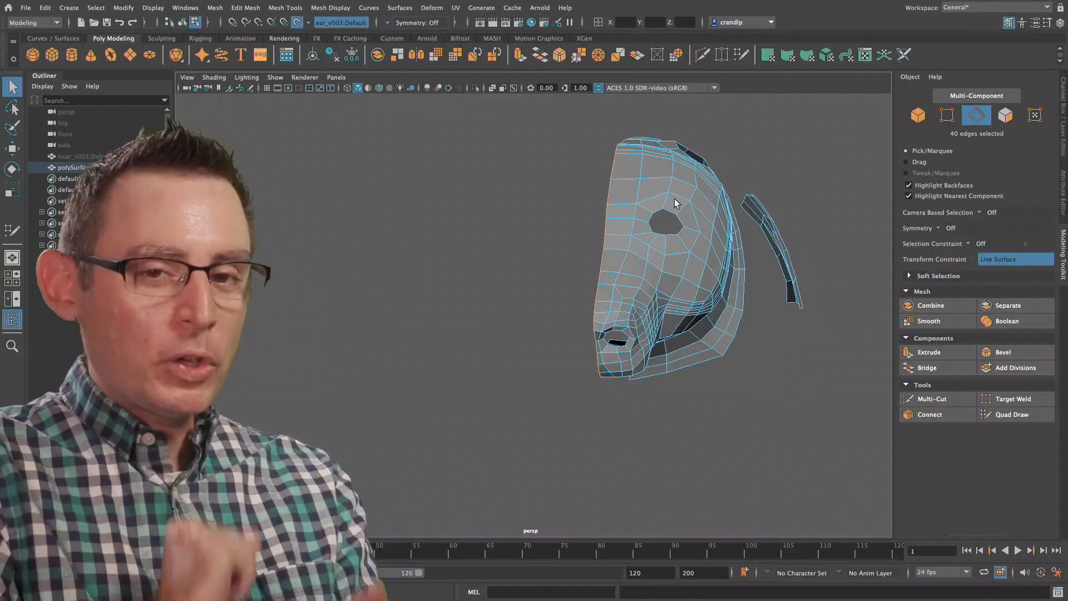
Step: Switch to the top view, show the grid and inspect the centre-line edges against the central axis
left_click_drag(676, 203, 458, 219, "alt")
key("space")
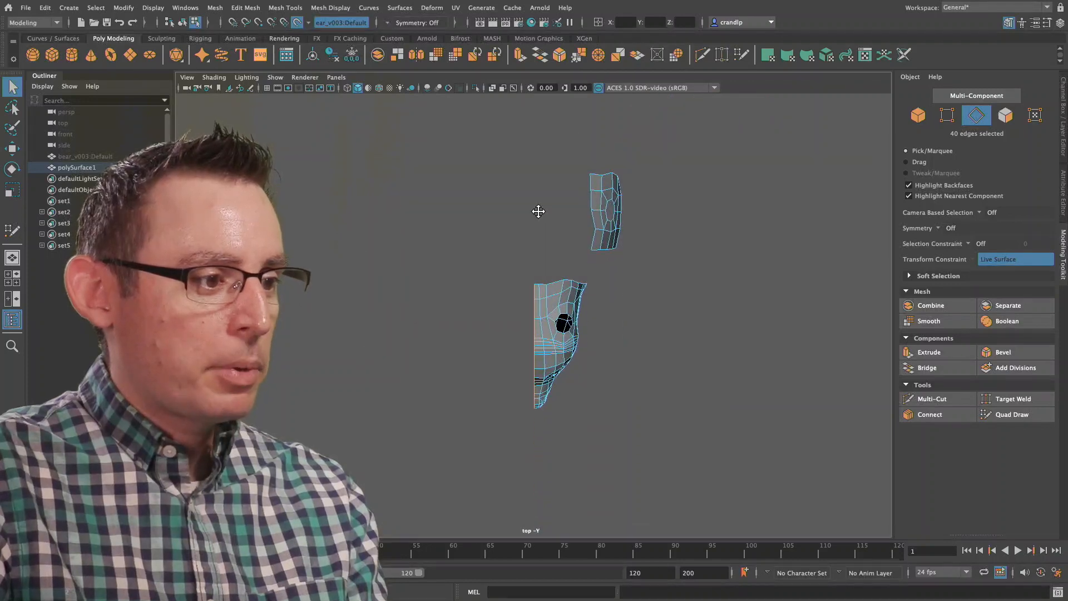
left_click(268, 88)
middle_click_drag(458, 284, 445, 244, "alt")
right_click_drag(445, 244, 834, 281, "alt")
right_click_drag(451, 296, 547, 306, "alt")
middle_click_drag(547, 305, 632, 456, "alt")
middle_click_drag(625, 348, 603, 262, "alt")
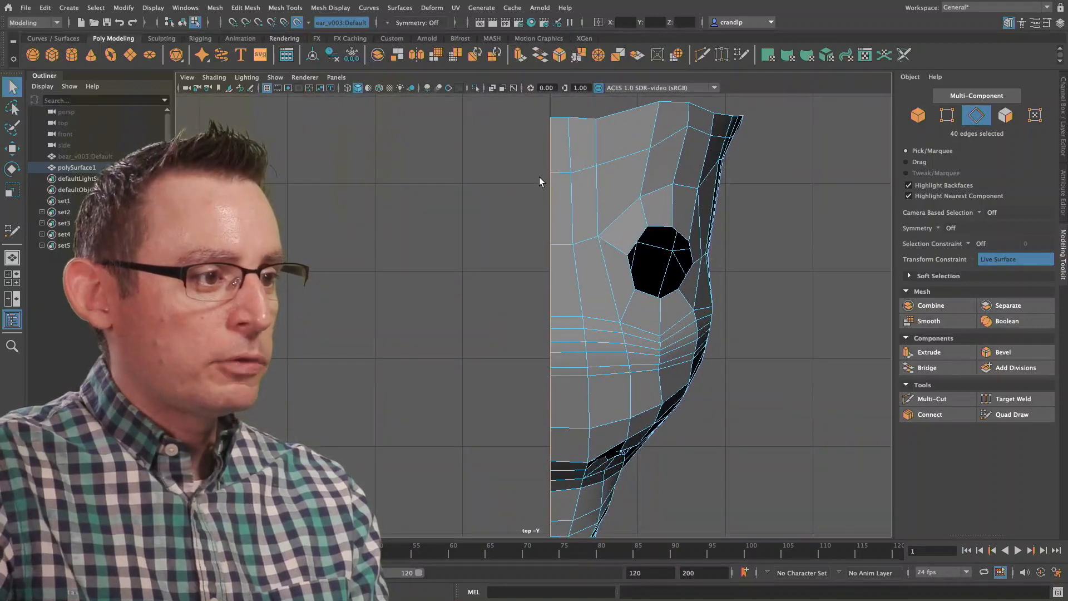
middle_click_drag(536, 396, 539, 288, "alt")
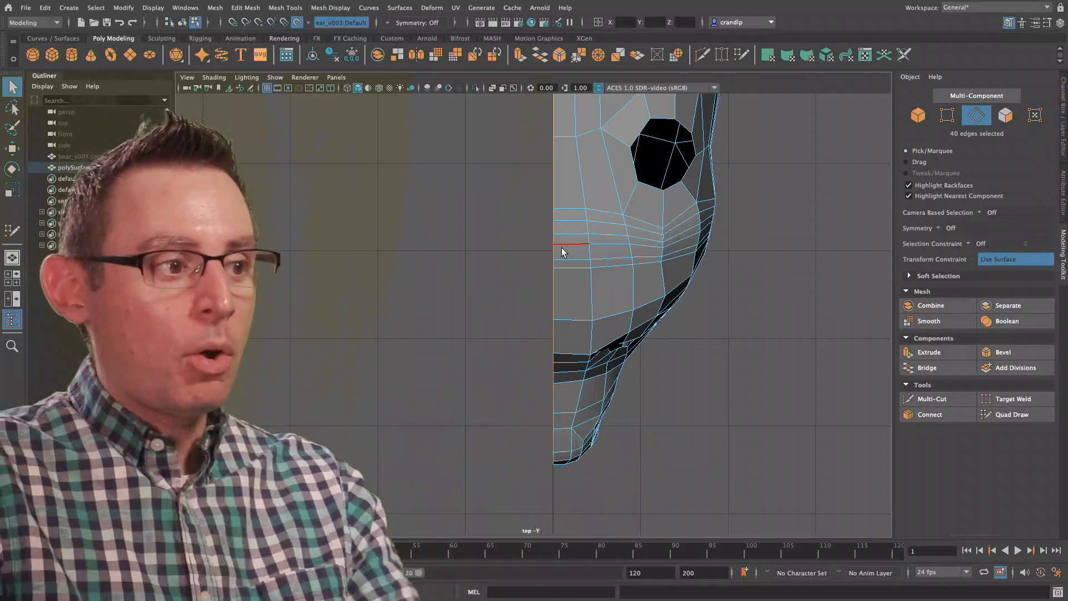
Step: Return to the perspective view, select the head mesh as an object and show its transform channels
key("space")
left_click_drag(611, 282, 618, 249)
left_click_drag(617, 299, 525, 312, "alt")
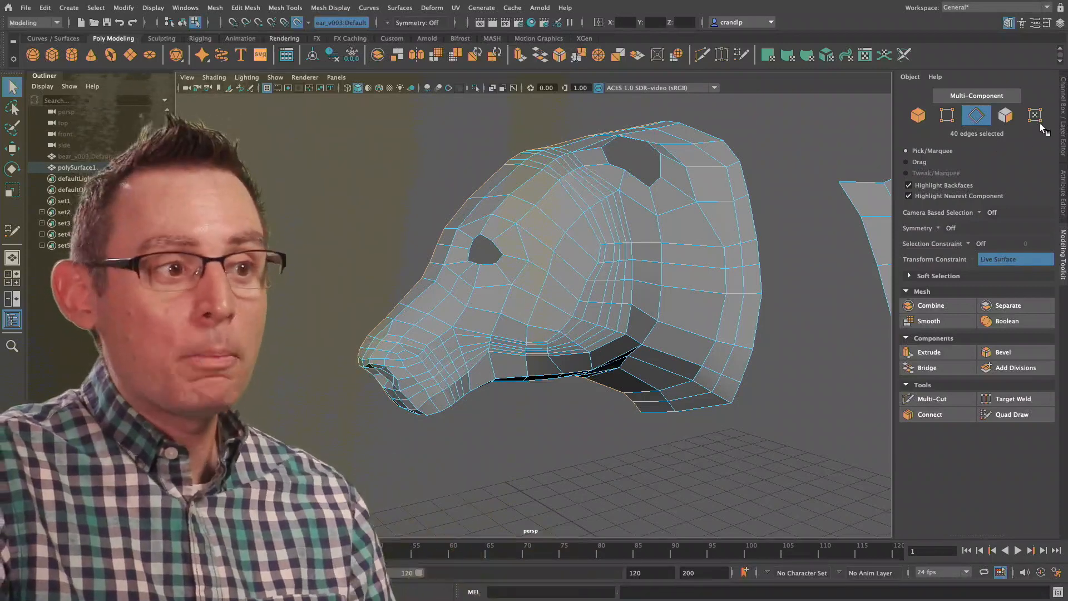
left_click(1061, 111)
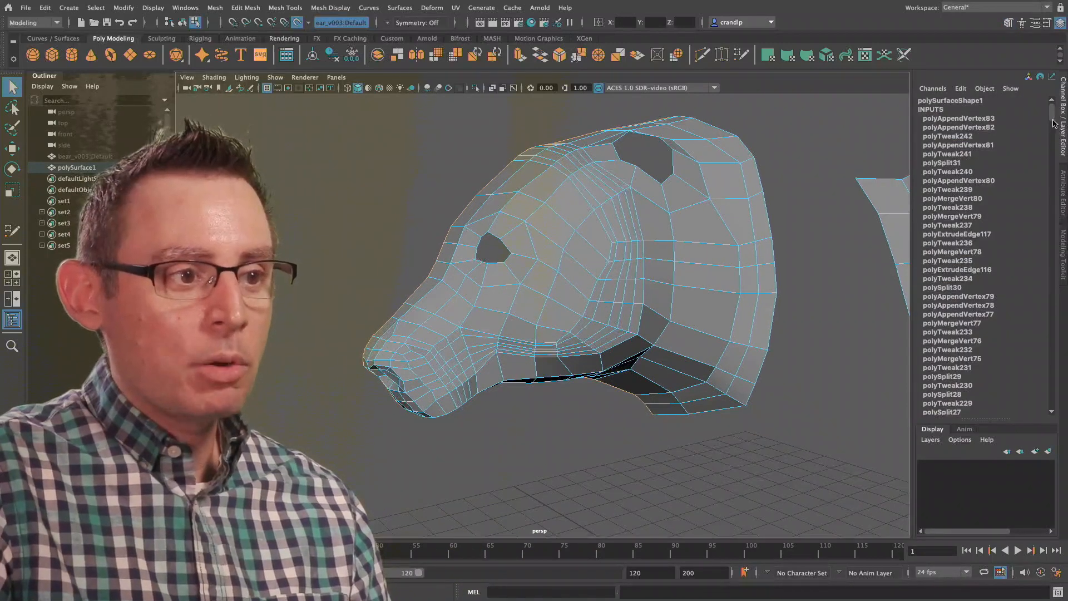
scroll(1052, 128, "down", 2)
scroll(1051, 128, "up", 3)
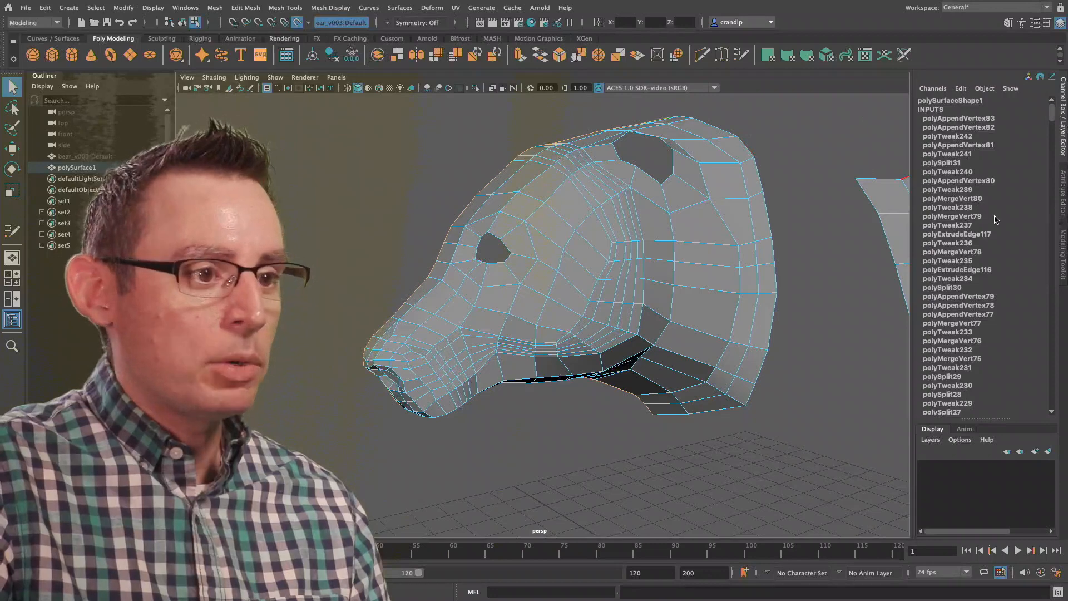
left_click(1062, 247)
left_click(919, 117)
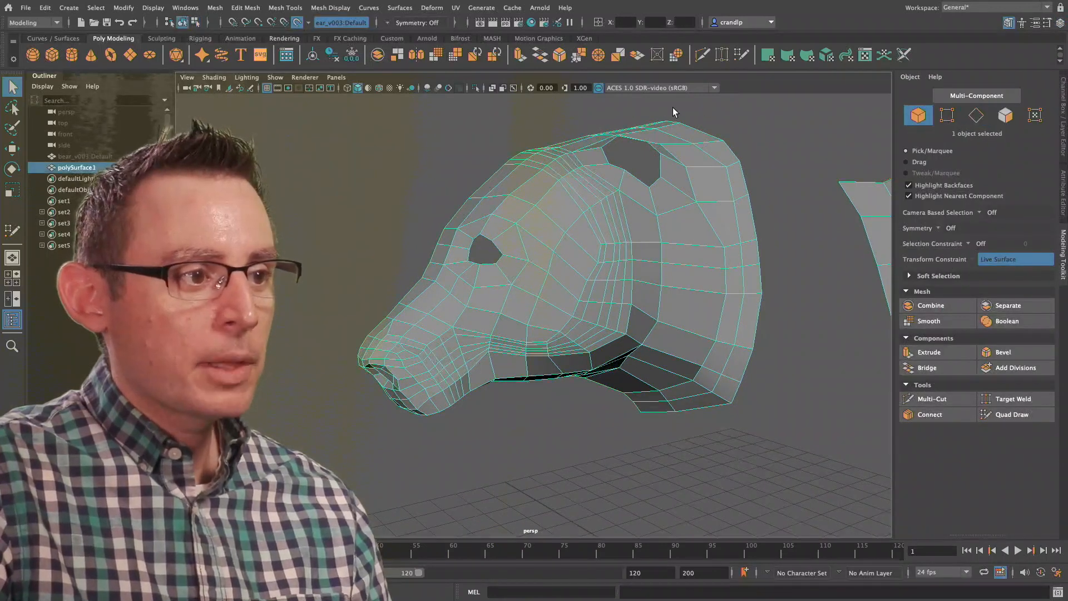
left_click(1062, 114)
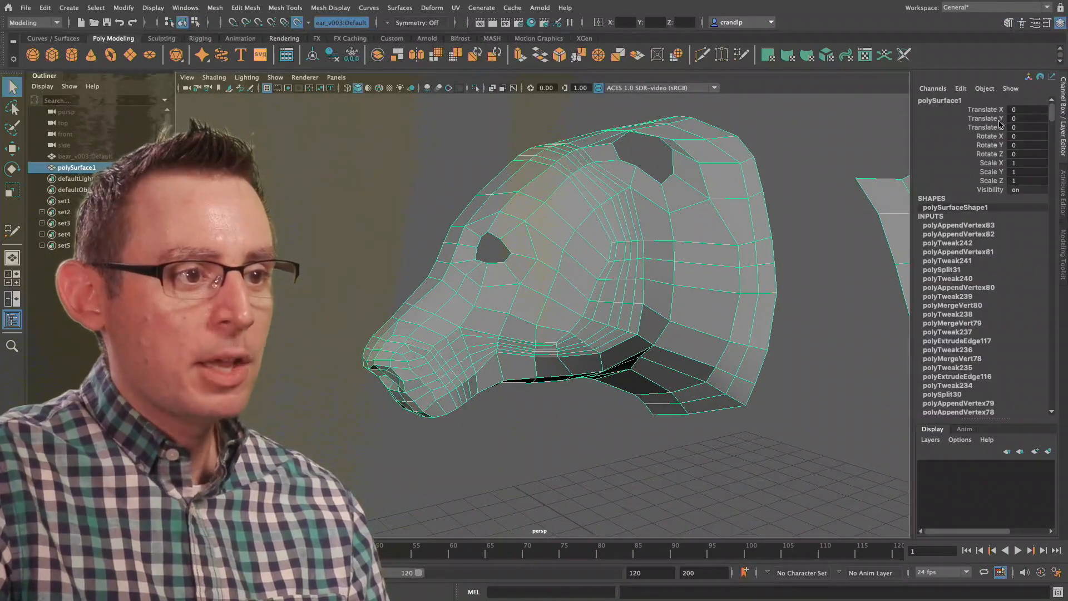